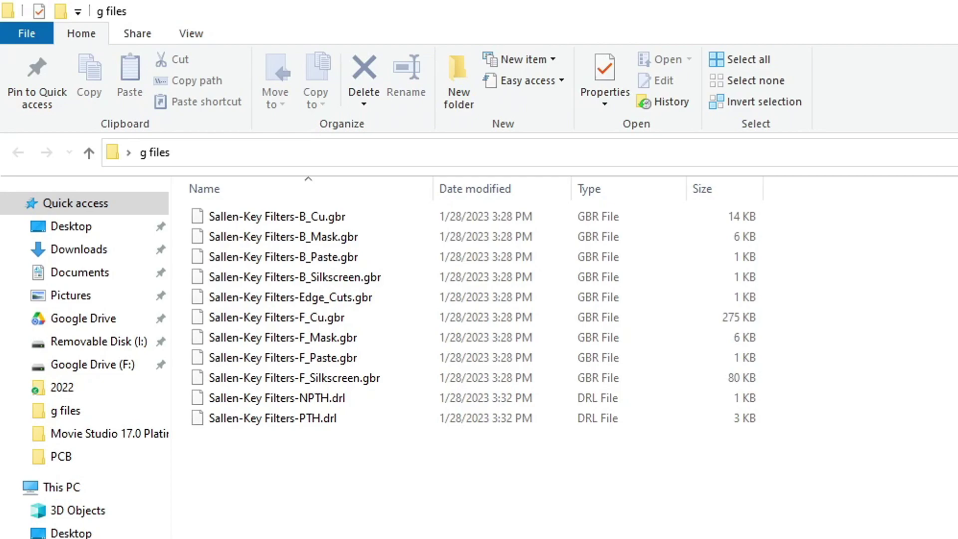
Point out the project's copper, mask, paste, silkscreen and Edge_Cuts Gerber files.
{"action": "left_click", "coordinate": [311, 320]}
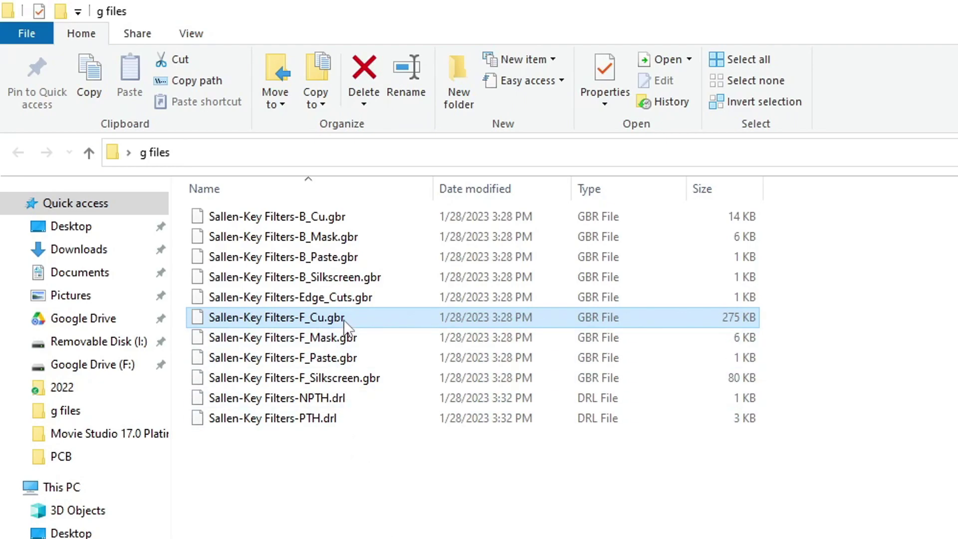
{"action": "left_click", "coordinate": [307, 218]}
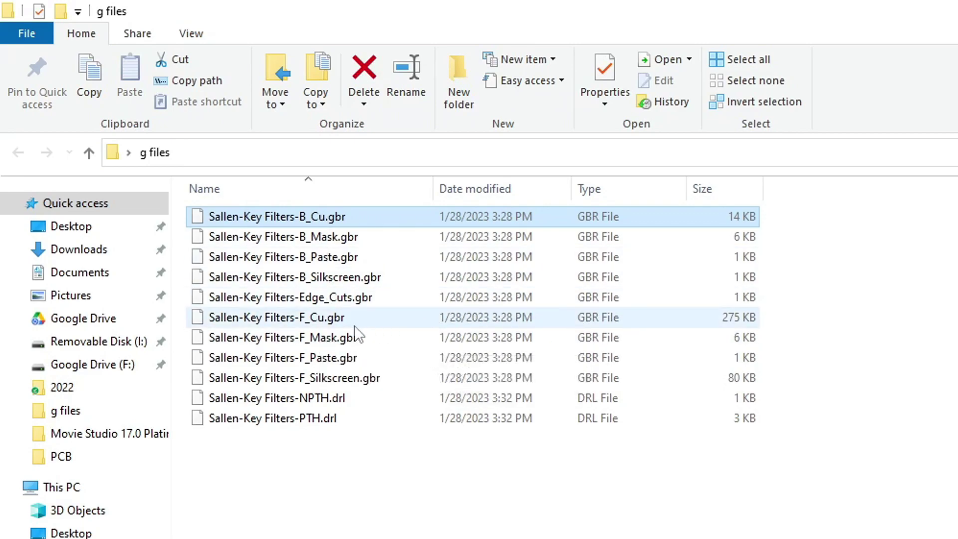
{"action": "left_click", "coordinate": [336, 215]}
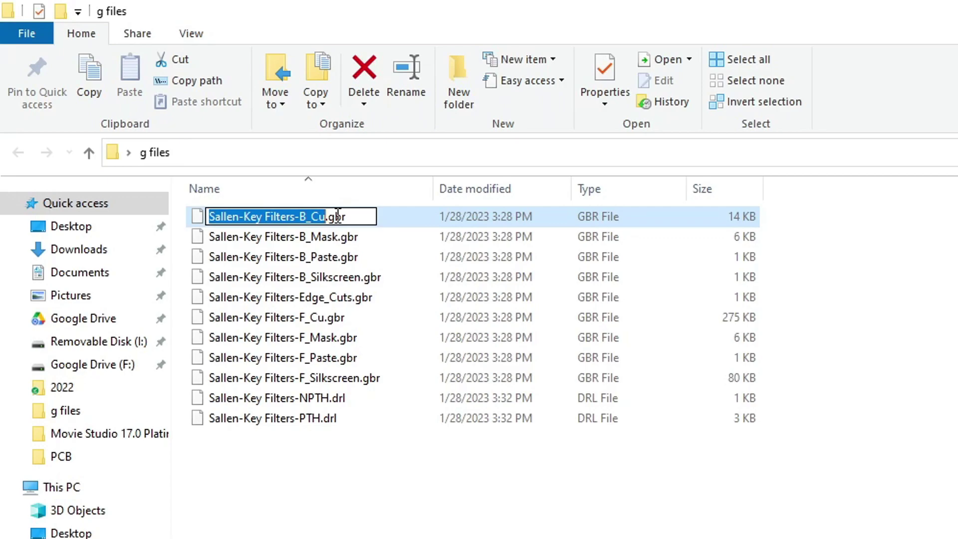
{"action": "left_click", "coordinate": [315, 318]}
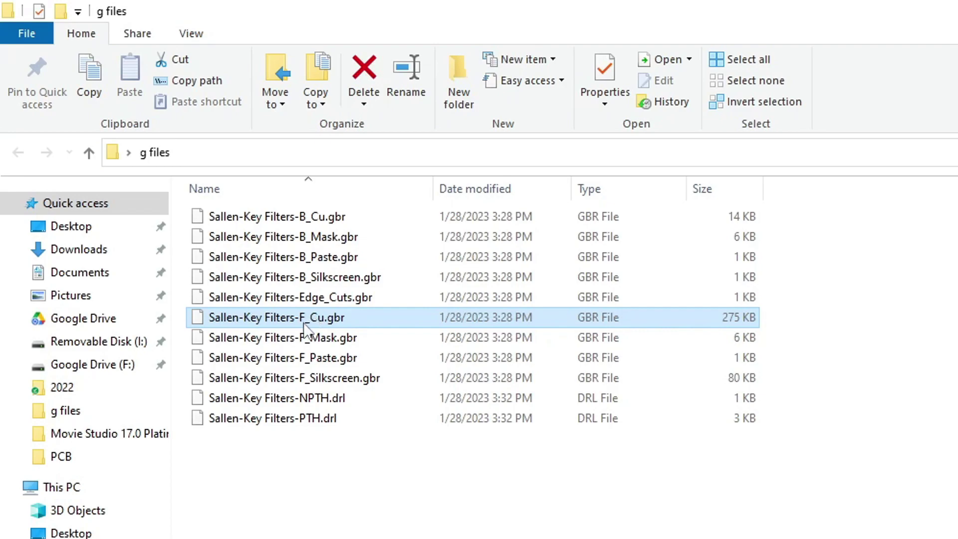
{"action": "left_click", "coordinate": [304, 338]}
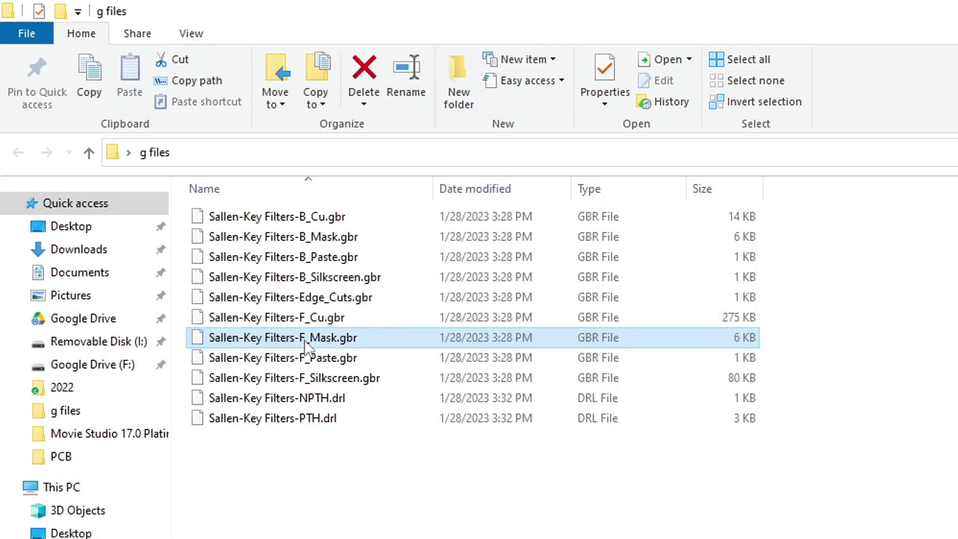
{"action": "left_click", "coordinate": [293, 241]}
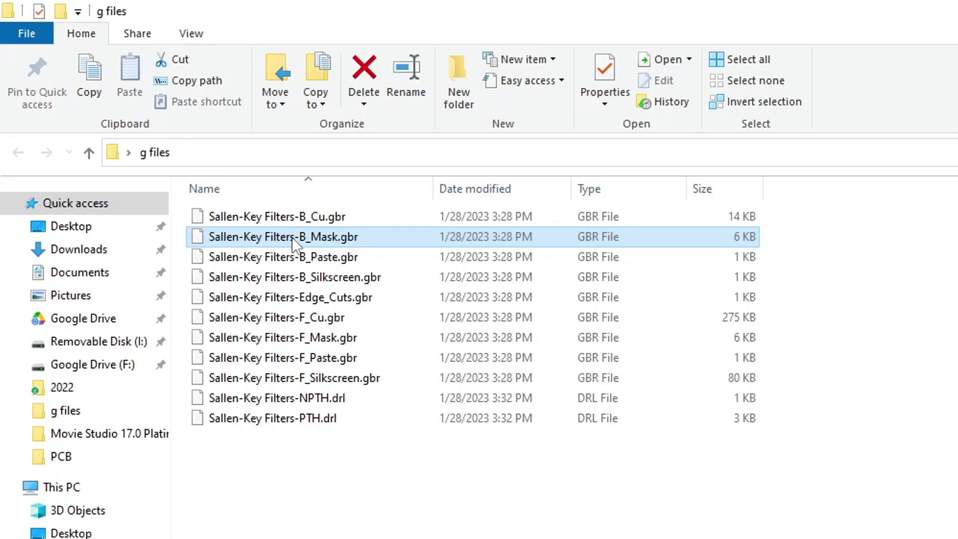
{"action": "left_click", "coordinate": [350, 261]}
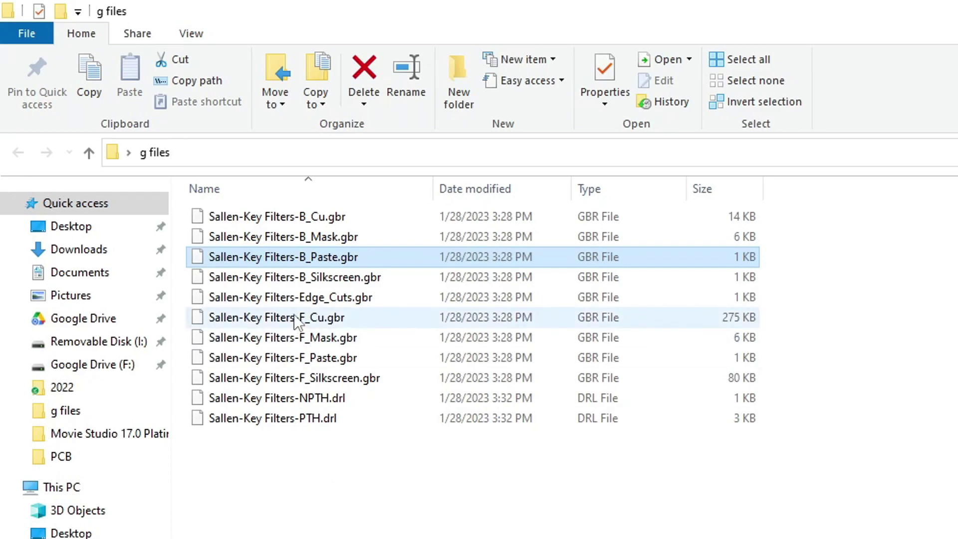
{"action": "left_click", "coordinate": [324, 379]}
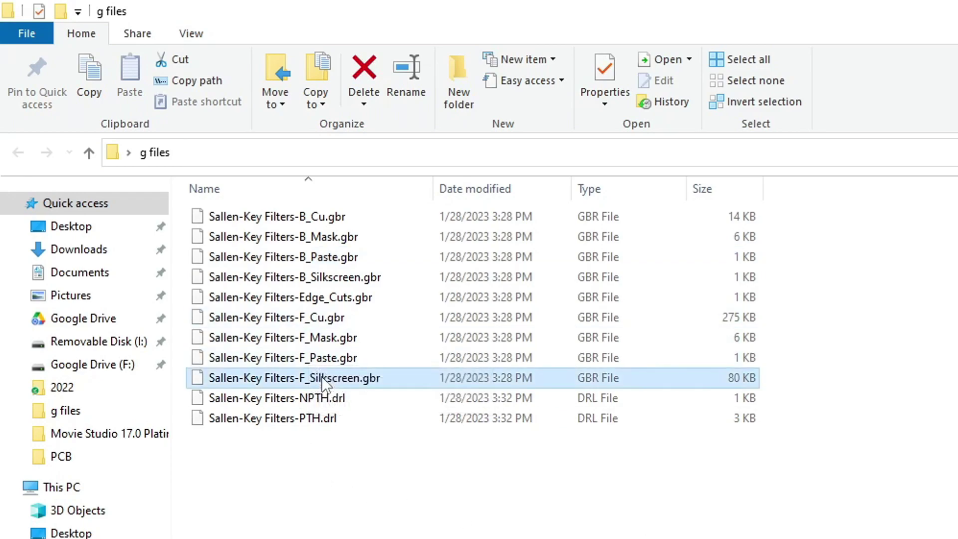
{"action": "left_click", "coordinate": [321, 278]}
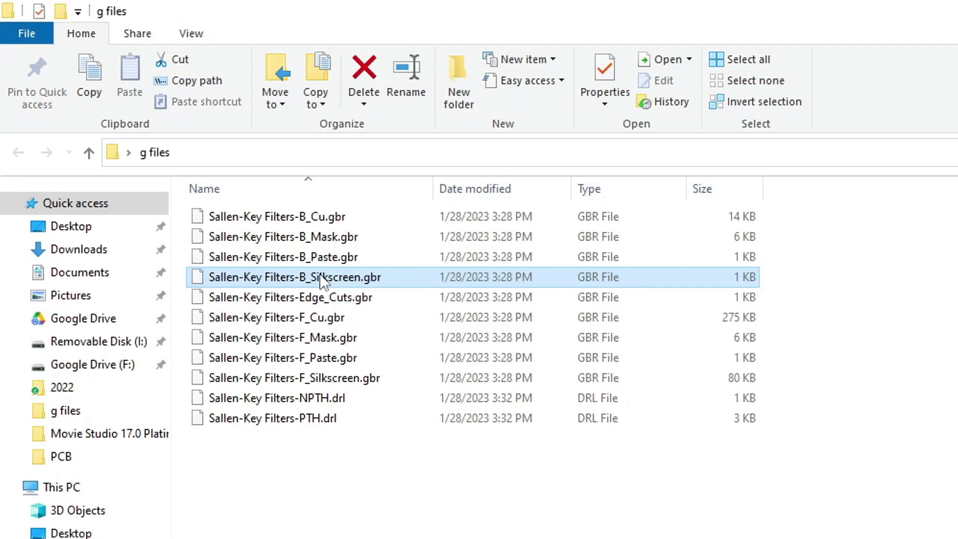
{"action": "left_click", "coordinate": [332, 300]}
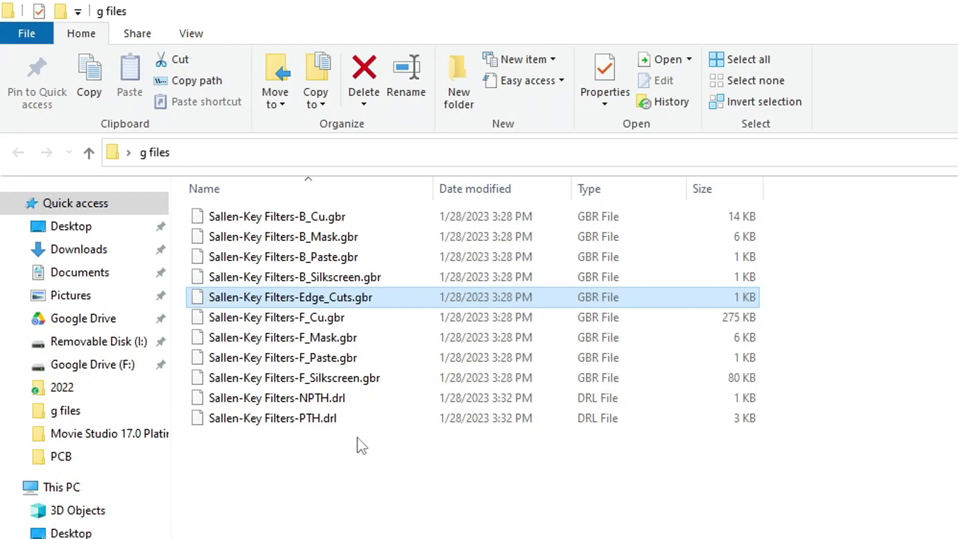
Point out the NPTH.drl and PTH.drl drill files, selecting both together.
{"action": "left_click", "coordinate": [340, 404]}
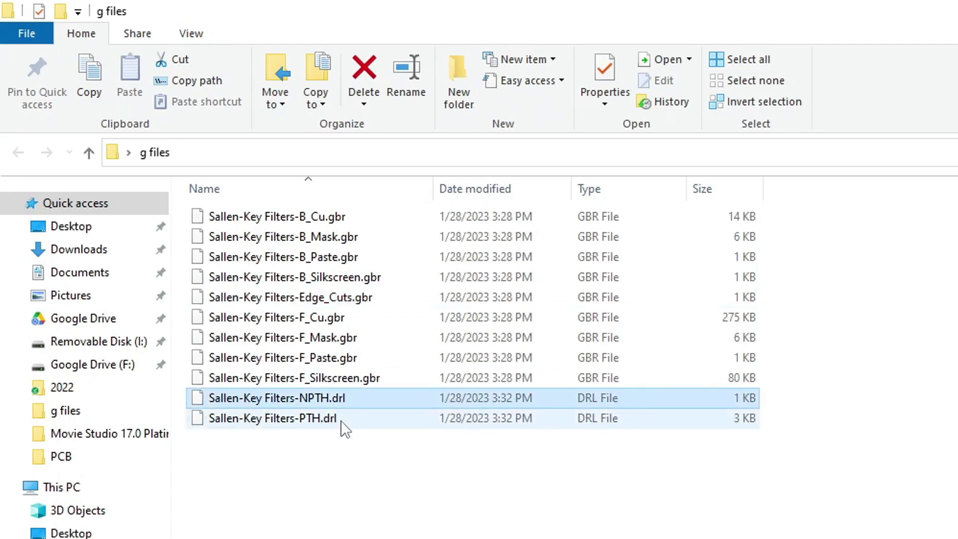
{"action": "left_click", "coordinate": [341, 419]}
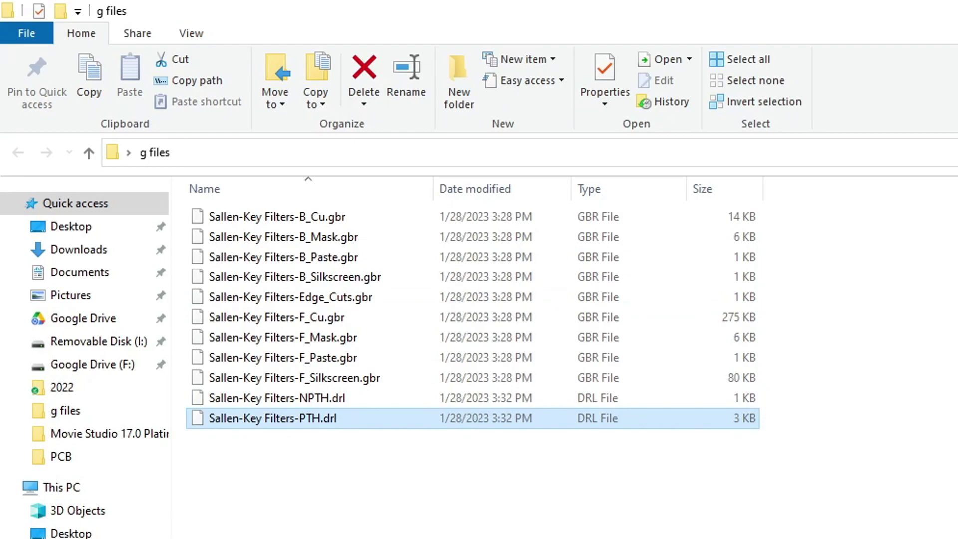
{"action": "left_click", "coordinate": [349, 398], "text": "shift"}
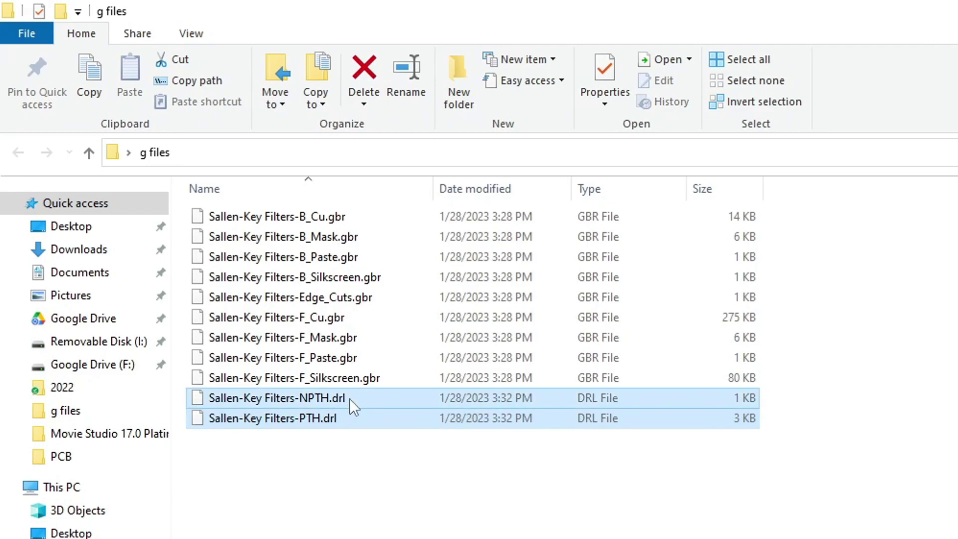
Revisit the F/B copper, mask, silkscreen and Edge_Cuts files, then launch the Gerber Viewer.
{"action": "left_click", "coordinate": [333, 323]}
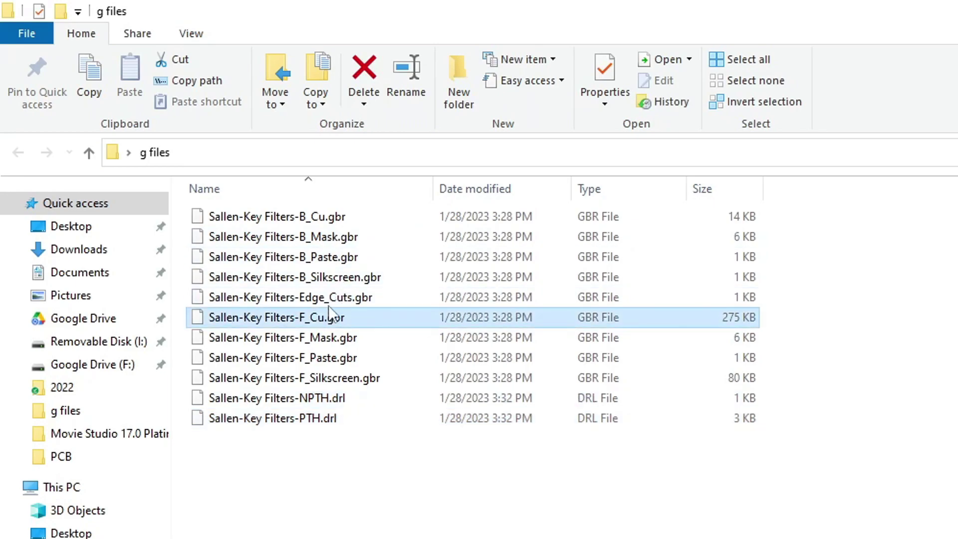
{"action": "left_click", "coordinate": [338, 215]}
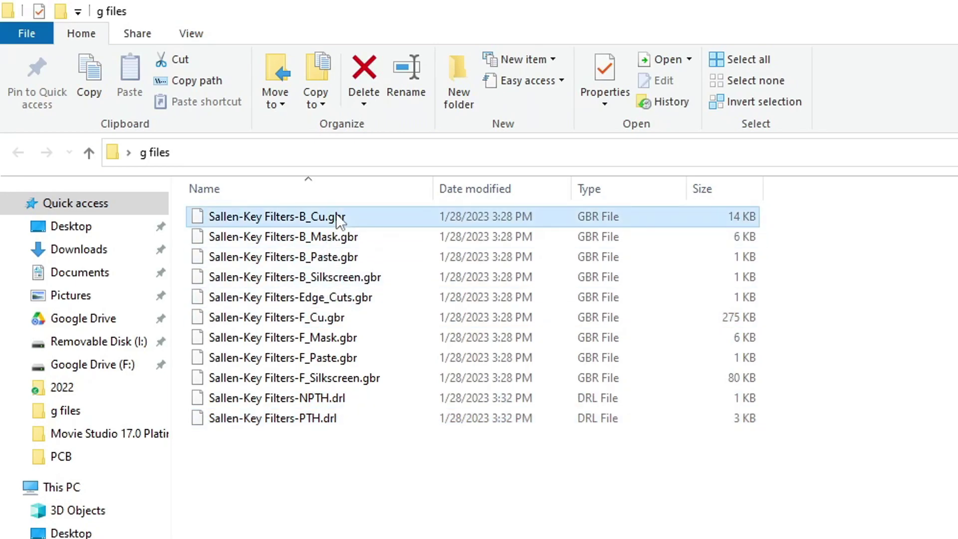
{"action": "left_click", "coordinate": [335, 338]}
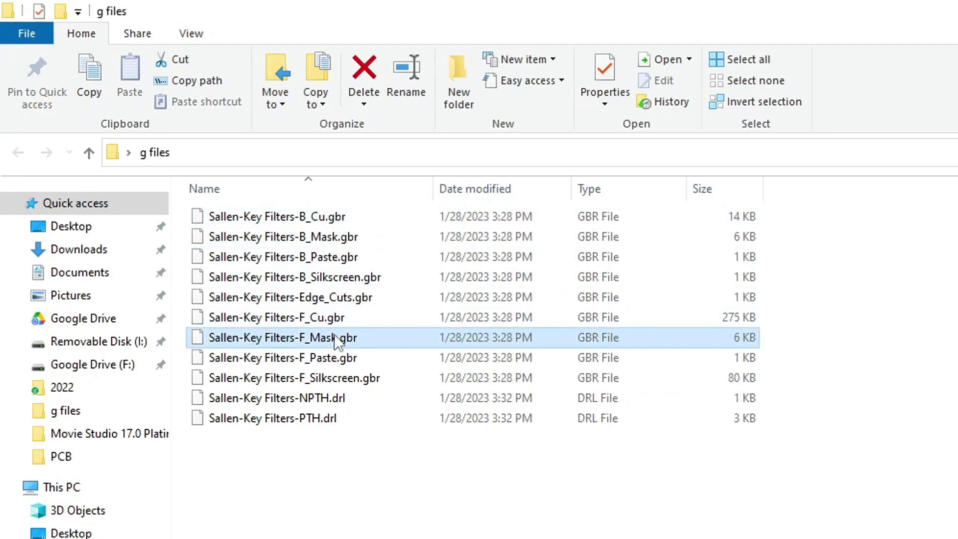
{"action": "left_click", "coordinate": [341, 239]}
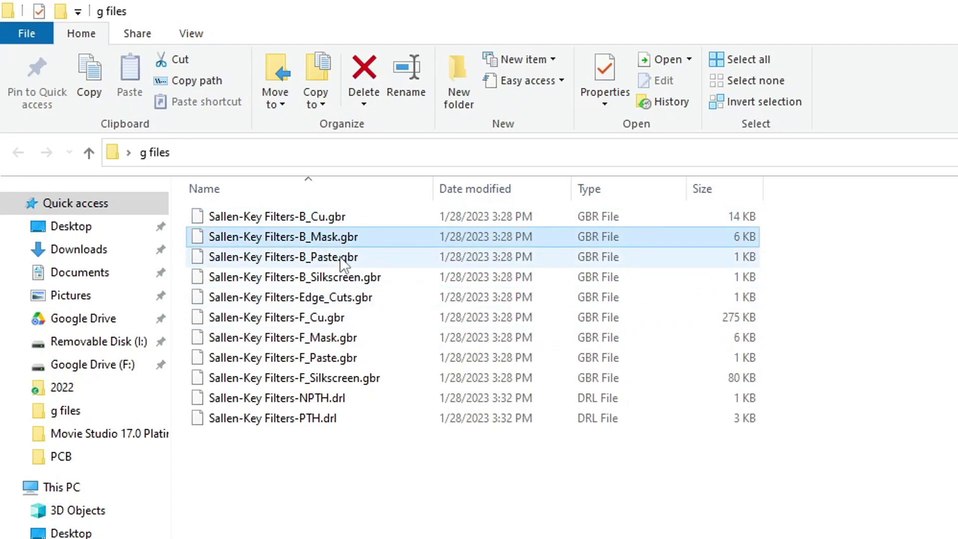
{"action": "left_click", "coordinate": [342, 379]}
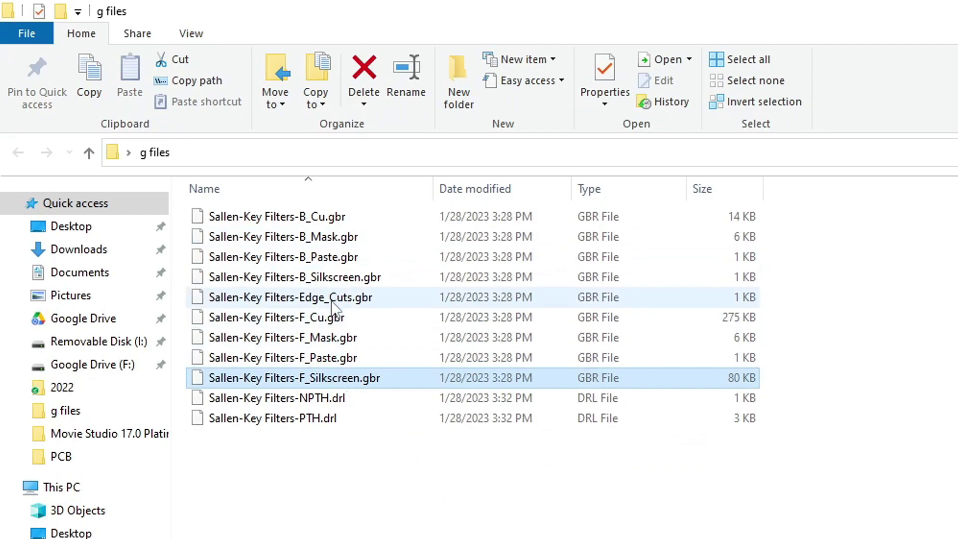
{"action": "left_click", "coordinate": [337, 277]}
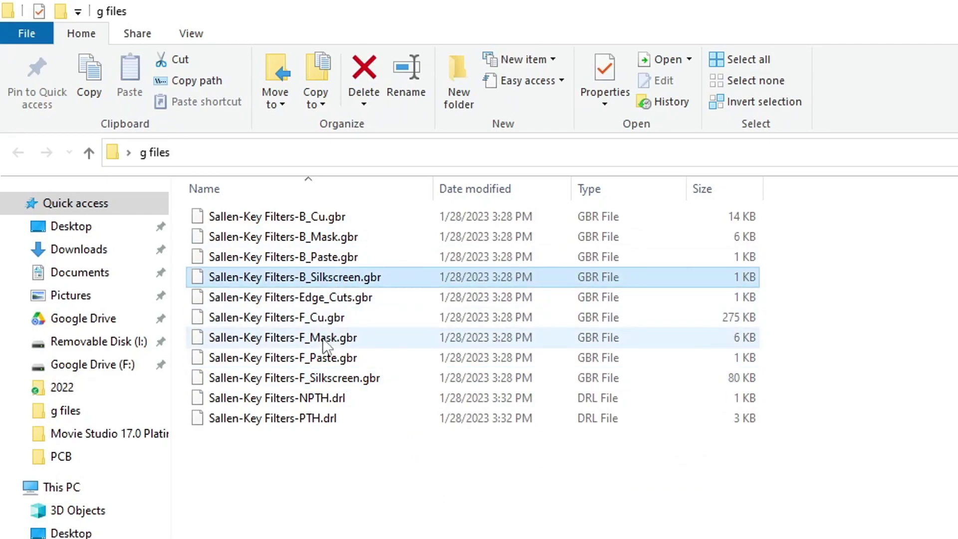
{"action": "left_click", "coordinate": [336, 300]}
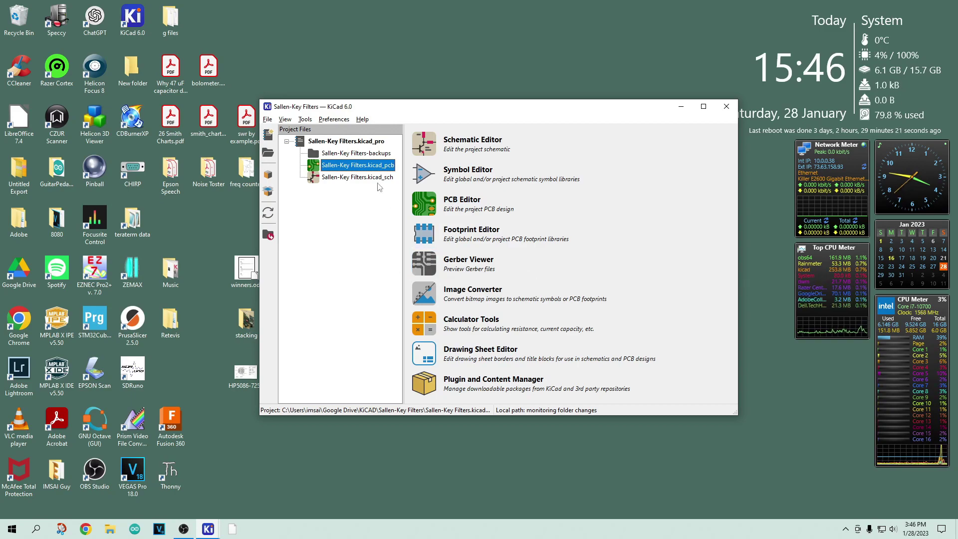
{"action": "left_click", "coordinate": [423, 260]}
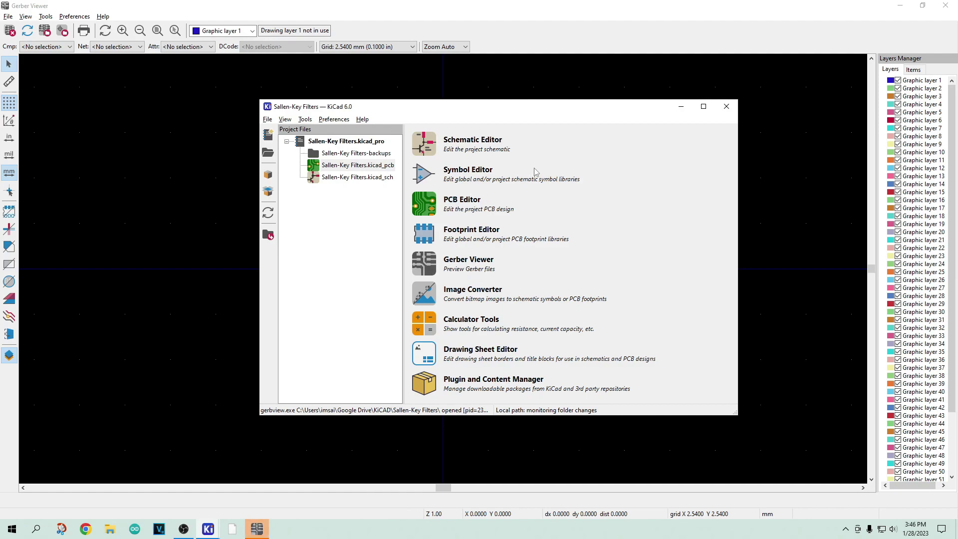
Close the project window and open all nine .gbr files from Desktop's 'g files' folder.
{"action": "left_click", "coordinate": [726, 110]}
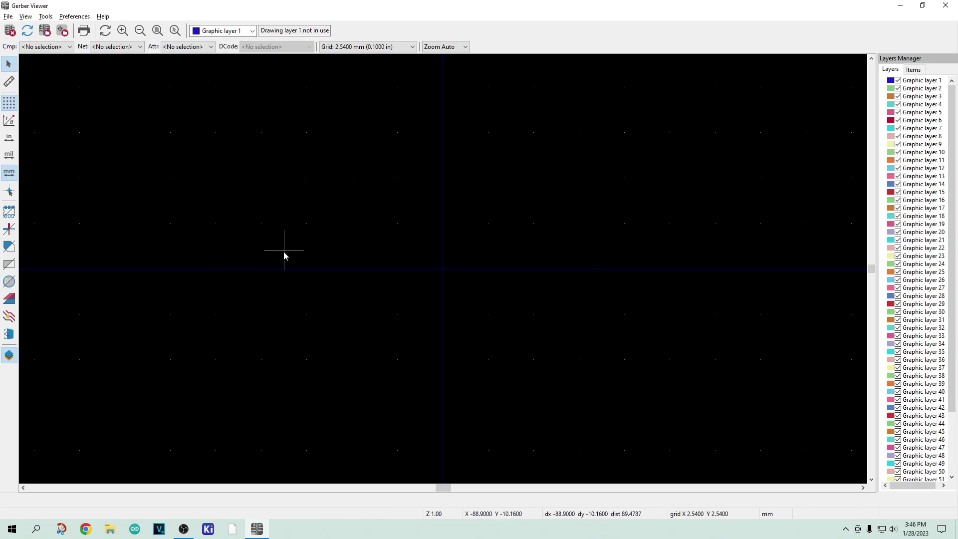
{"action": "left_click", "coordinate": [9, 16]}
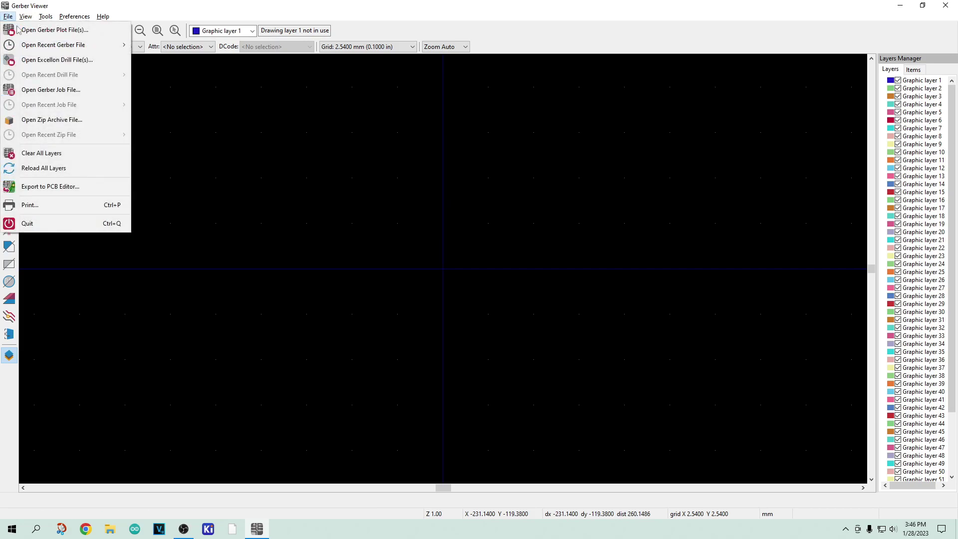
{"action": "left_click", "coordinate": [20, 26]}
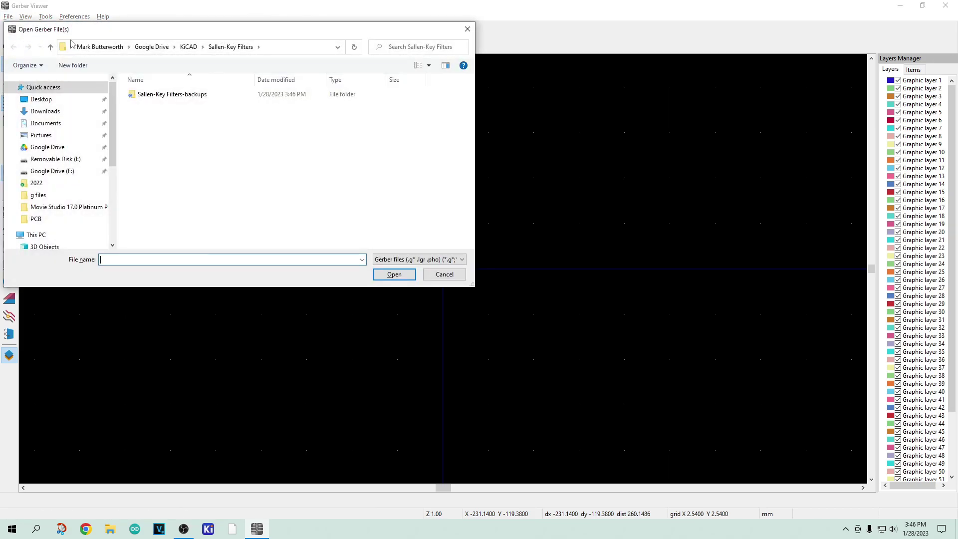
{"action": "left_click", "coordinate": [53, 100]}
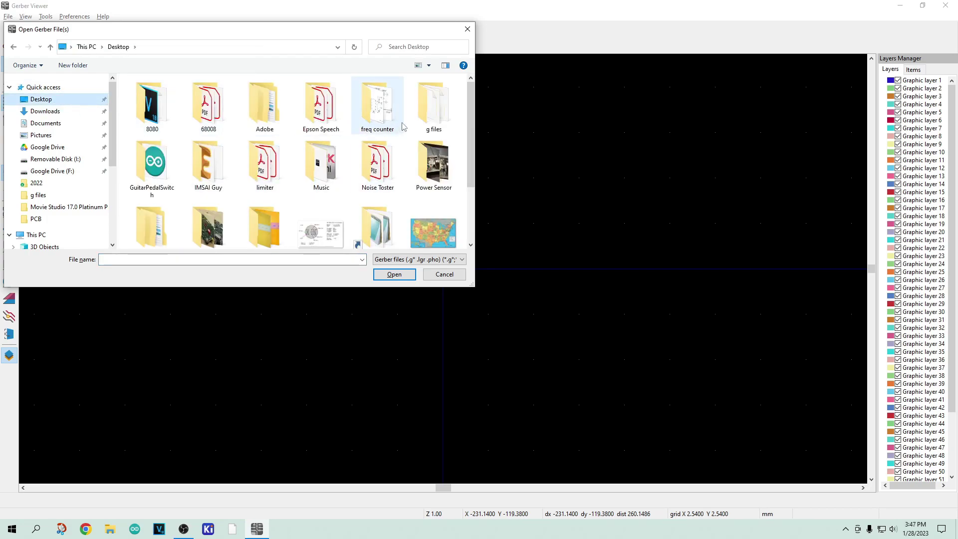
{"action": "double_click", "coordinate": [434, 105]}
{"action": "left_click_drag", "start_coordinate": [162, 183], "coordinate": [154, 97]}
{"action": "left_click", "coordinate": [383, 274]}
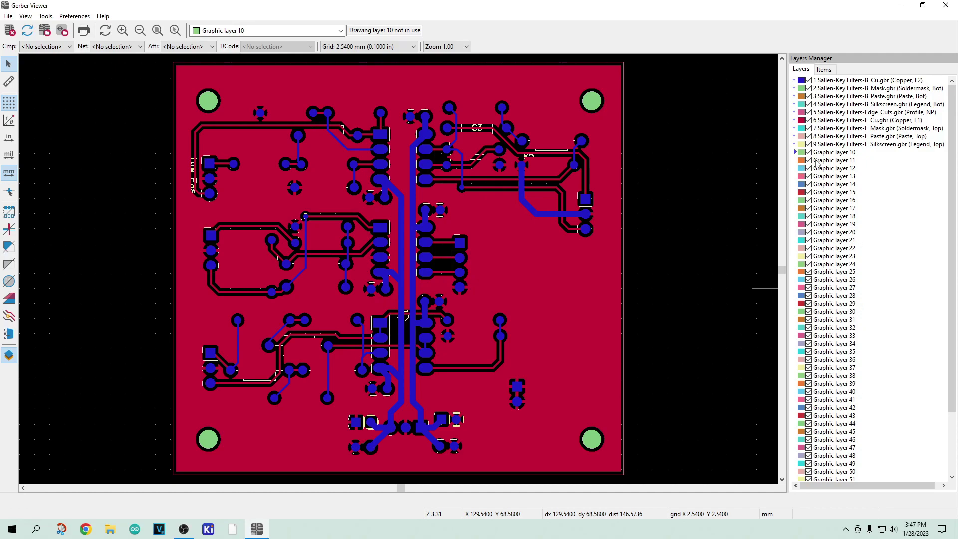
Uncheck layers 9 to 1: silkscreens, pastes, soldermasks, copper and board edge outline.
{"action": "left_click", "coordinate": [809, 144]}
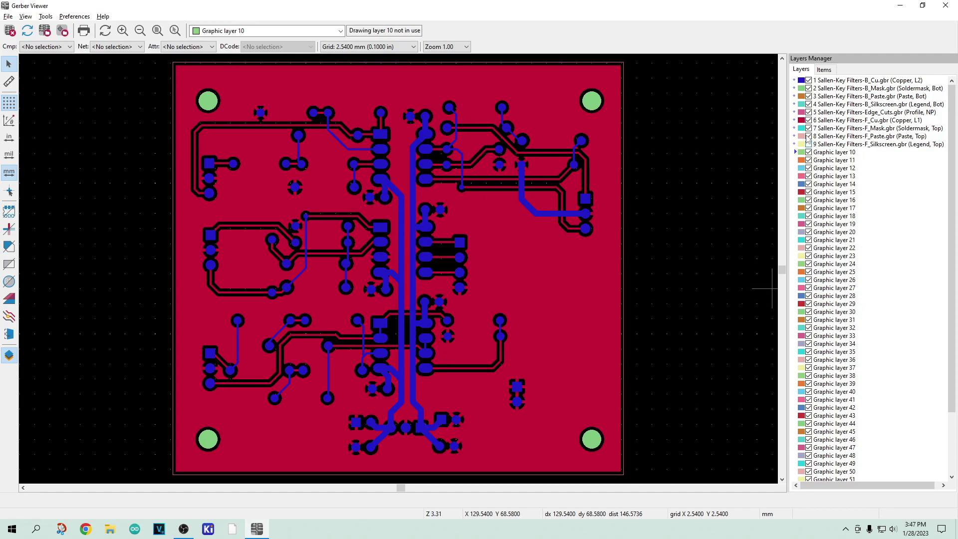
{"action": "left_click", "coordinate": [808, 136]}
{"action": "left_click", "coordinate": [808, 128]}
{"action": "left_click", "coordinate": [808, 119]}
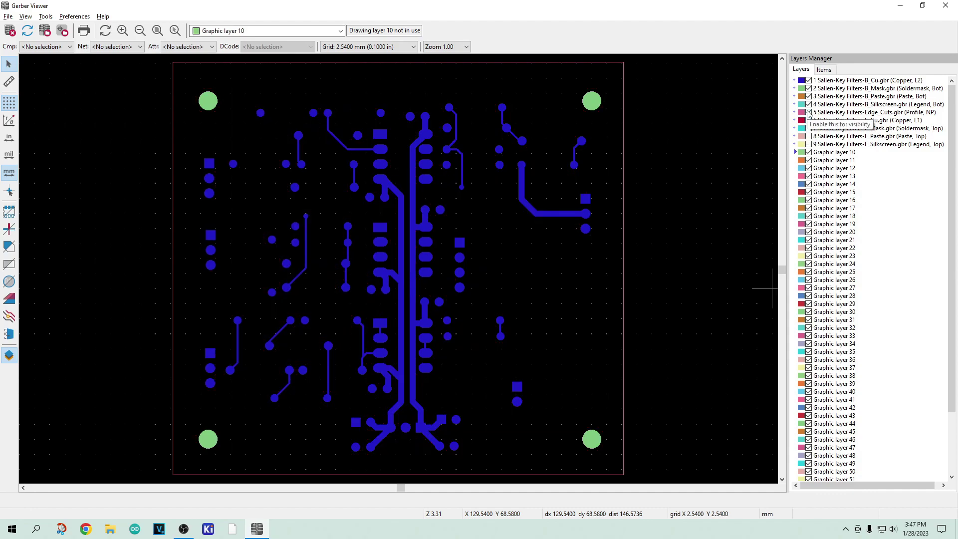
{"action": "left_click", "coordinate": [808, 111]}
{"action": "left_click", "coordinate": [808, 104]}
{"action": "left_click", "coordinate": [808, 96]}
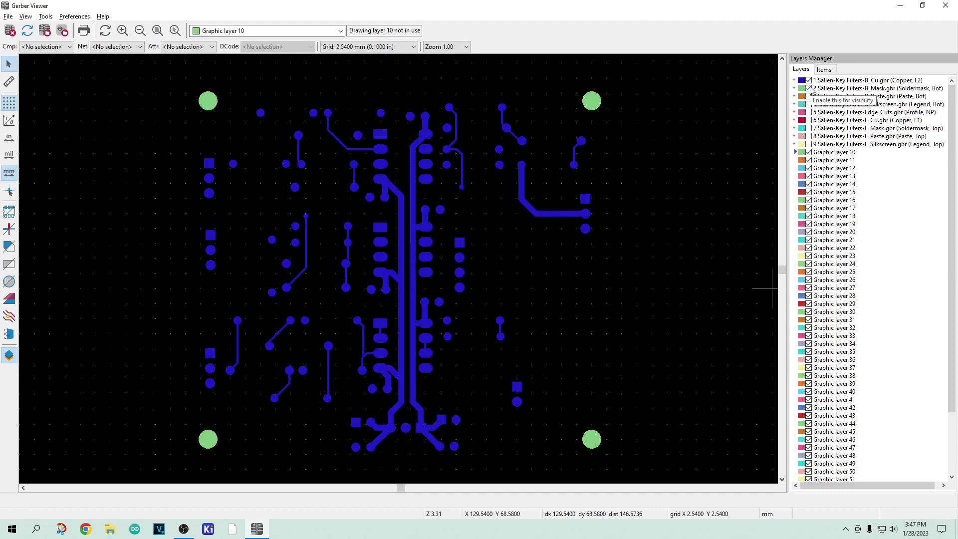
{"action": "left_click", "coordinate": [808, 88]}
{"action": "left_click", "coordinate": [809, 80]}
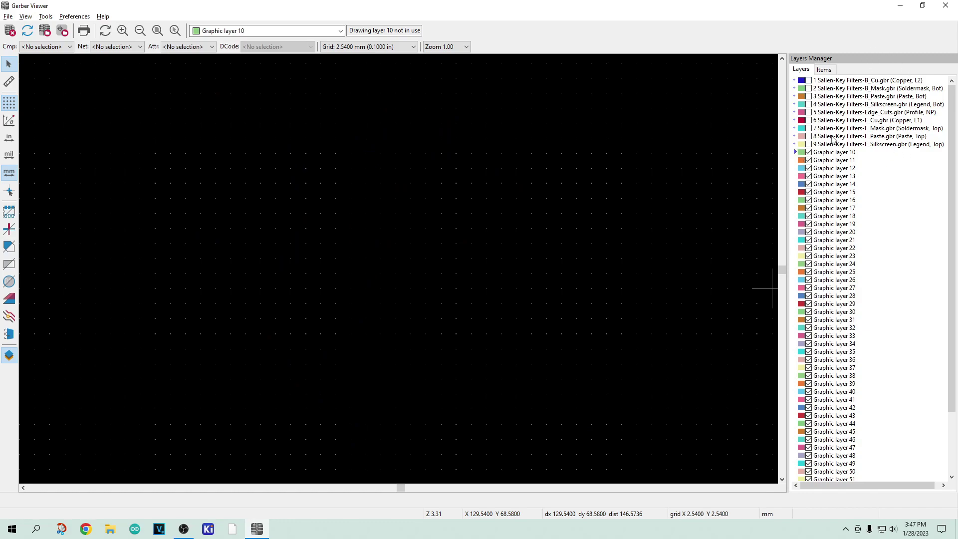
Make F_Cu the active layer, view front copper alone, then back copper alone, hiding each.
{"action": "left_click", "coordinate": [870, 123]}
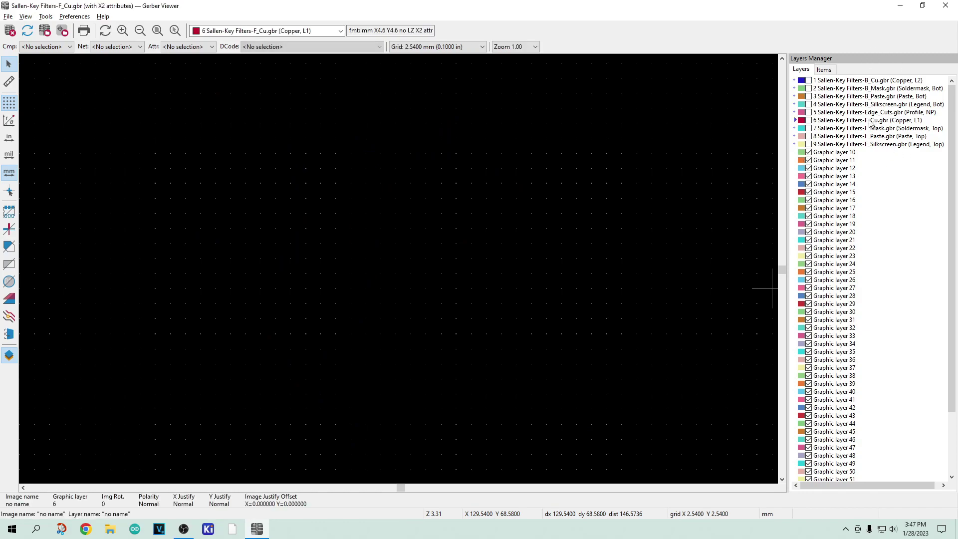
{"action": "left_click", "coordinate": [809, 120]}
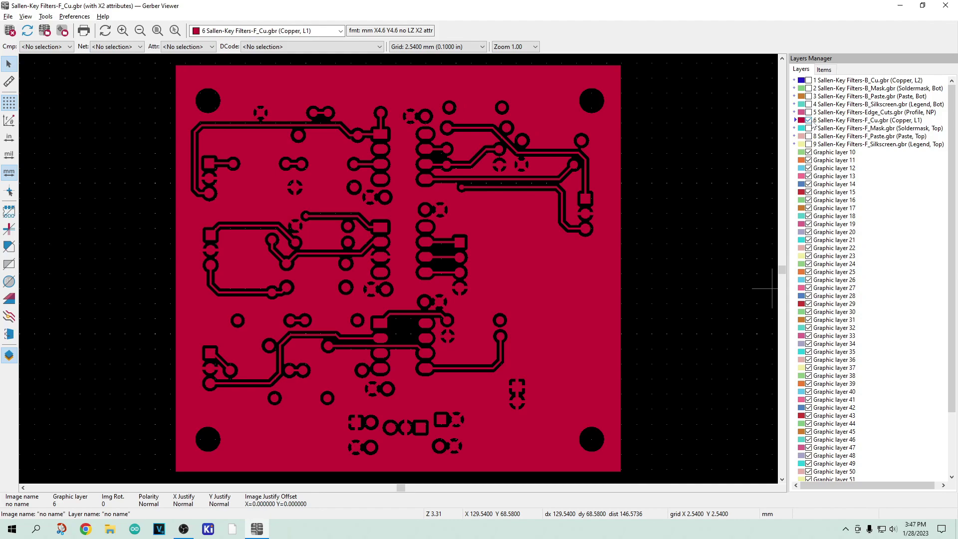
{"action": "left_click", "coordinate": [814, 124]}
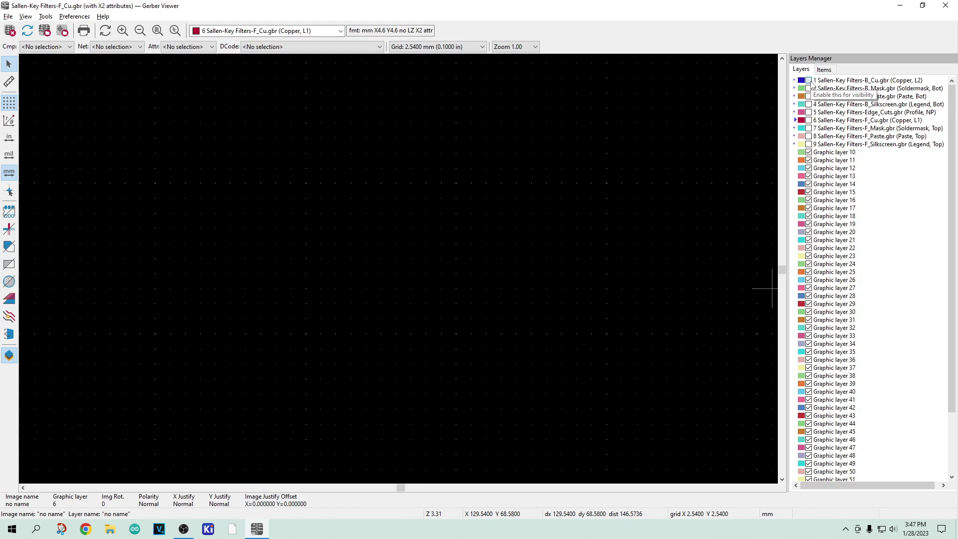
{"action": "left_click", "coordinate": [810, 81]}
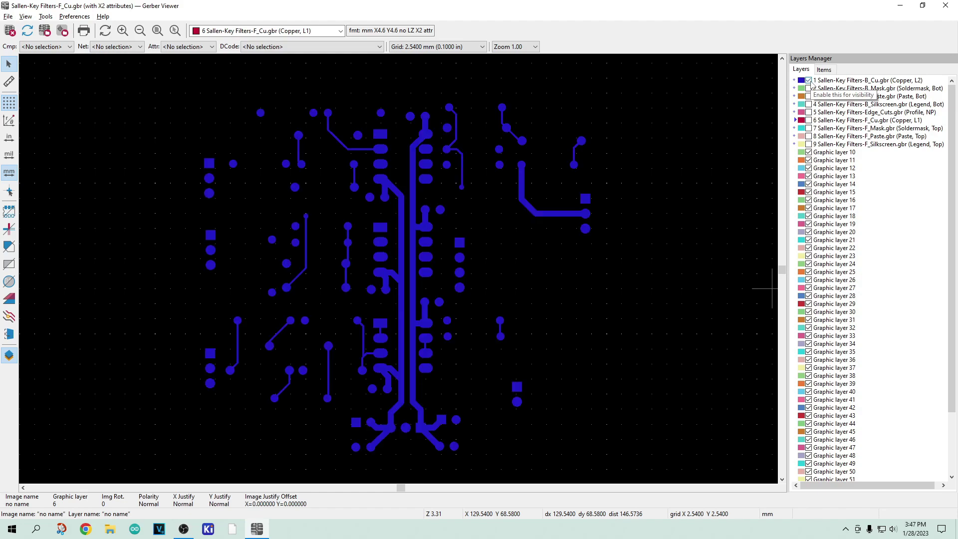
{"action": "left_click", "coordinate": [809, 81]}
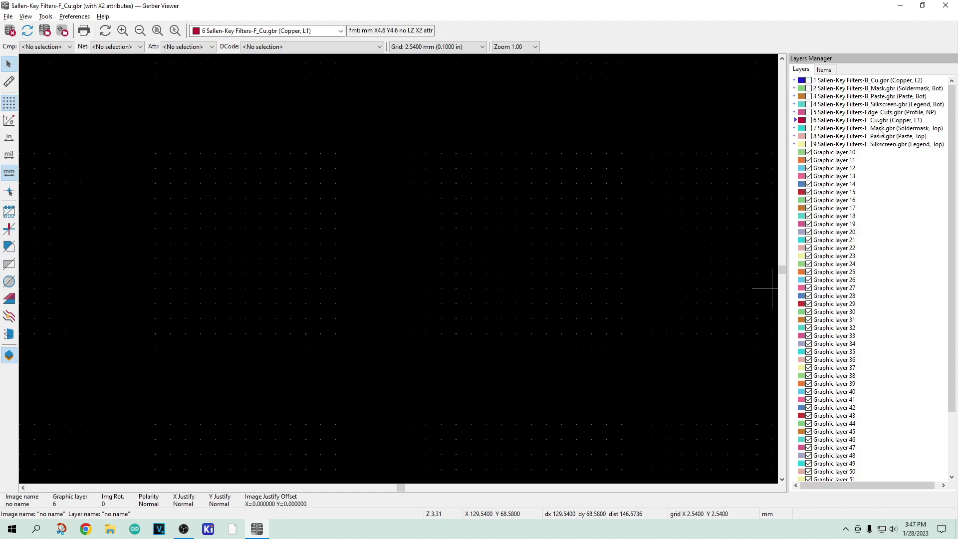
Toggle F_Mask on and off, turn on B_Mask, then briefly show F_Mask again.
{"action": "left_click", "coordinate": [809, 129]}
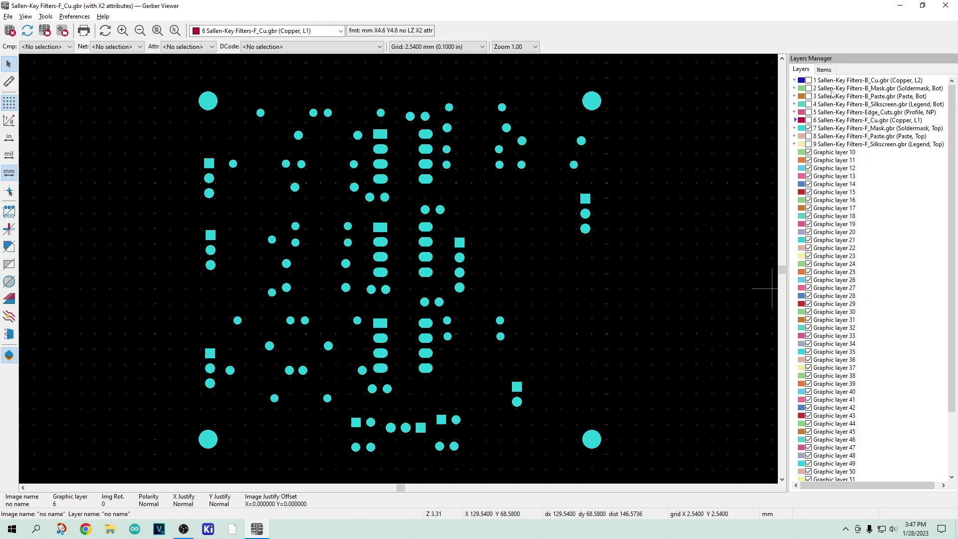
{"action": "left_click", "coordinate": [809, 129]}
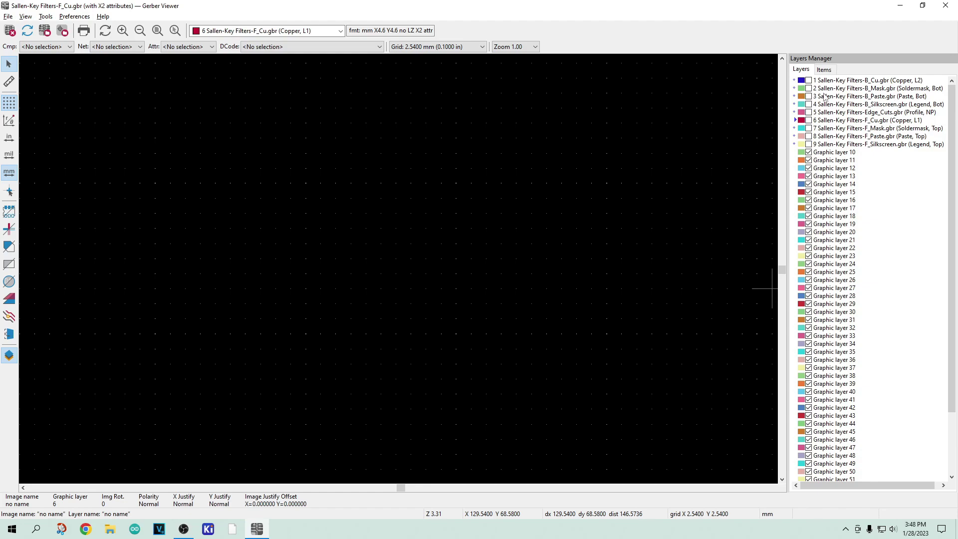
{"action": "left_click", "coordinate": [809, 89]}
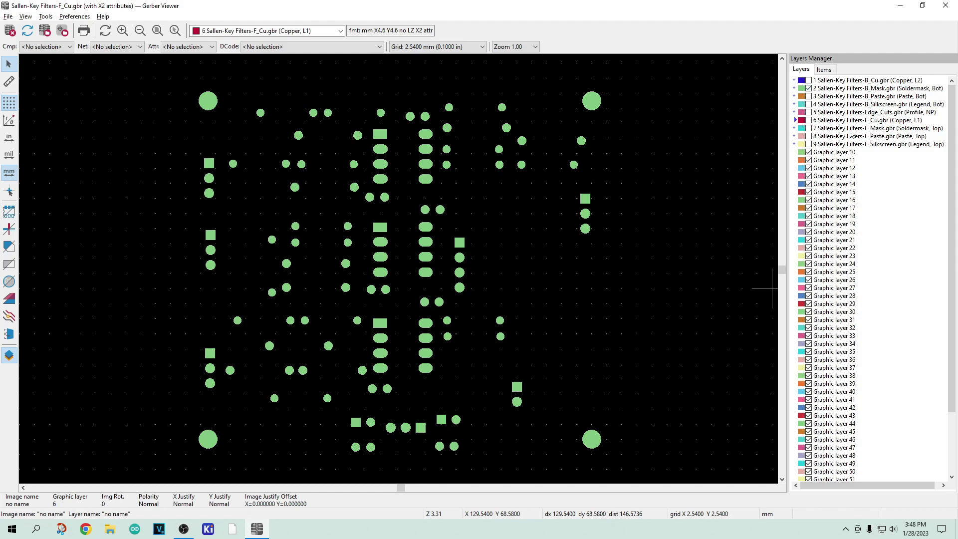
{"action": "left_click", "coordinate": [808, 128]}
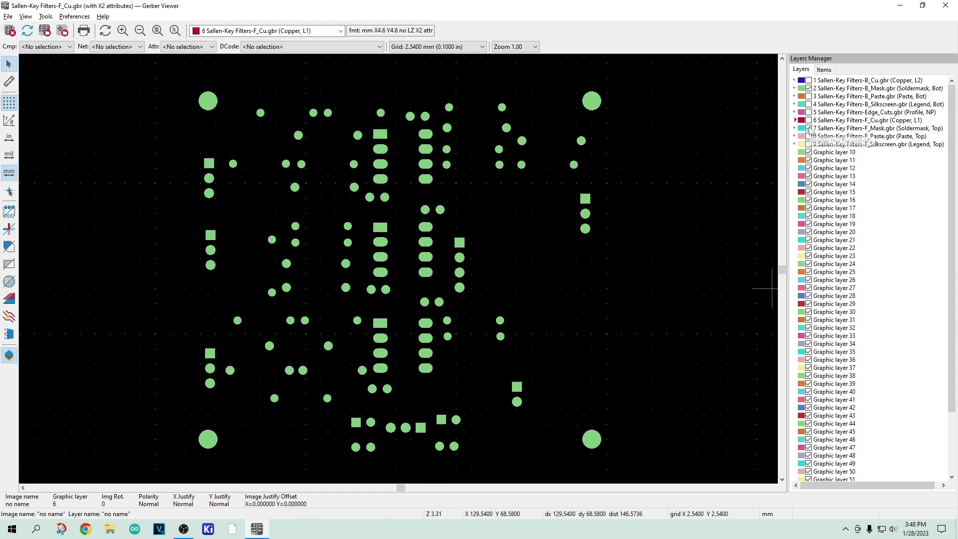
{"action": "left_click", "coordinate": [809, 128]}
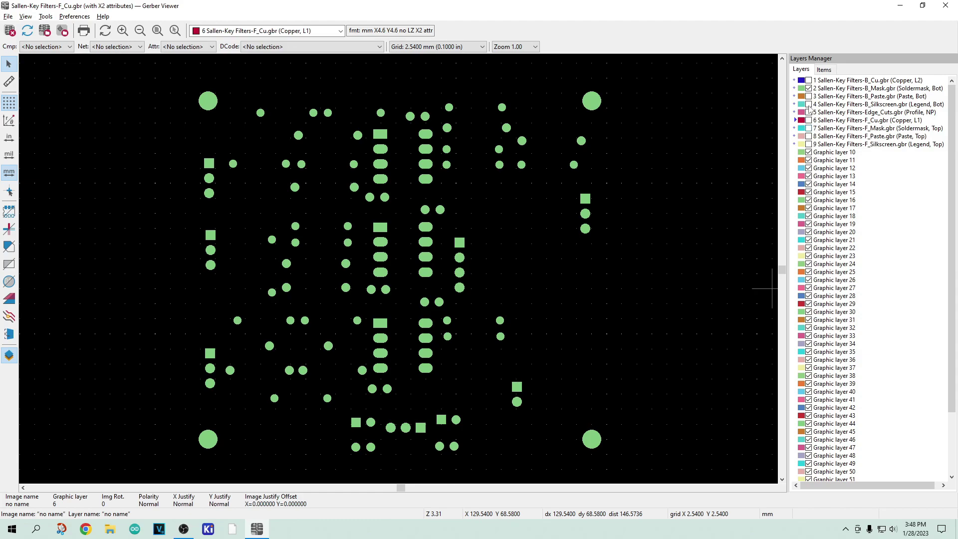
Hide B_Mask, show then hide F_Silkscreen, and turn on B_Silkscreen.
{"action": "left_click", "coordinate": [808, 88]}
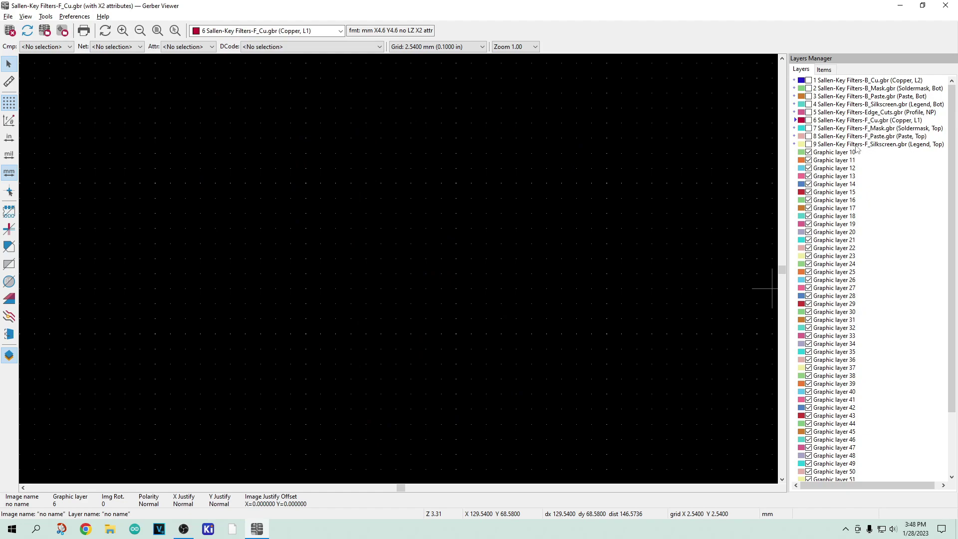
{"action": "left_click", "coordinate": [809, 144]}
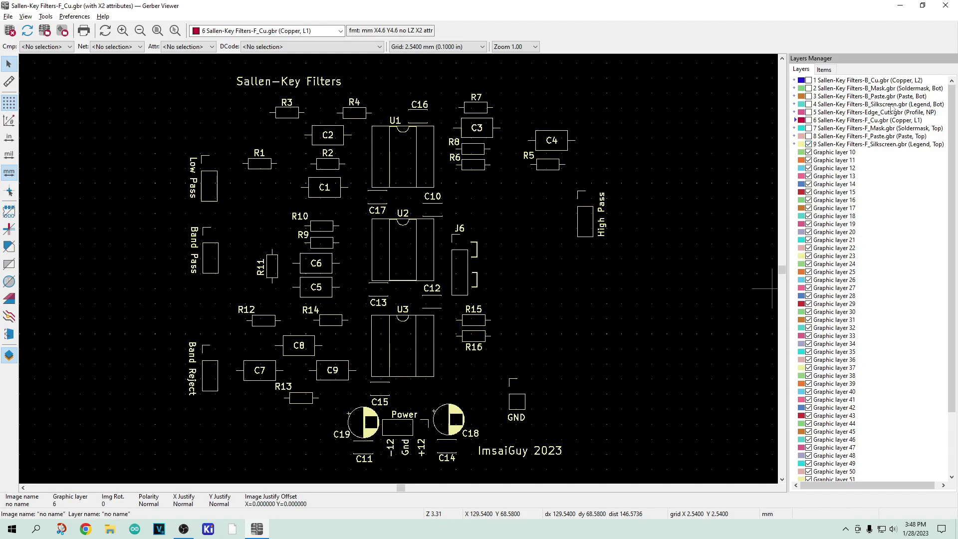
{"action": "left_click", "coordinate": [809, 144]}
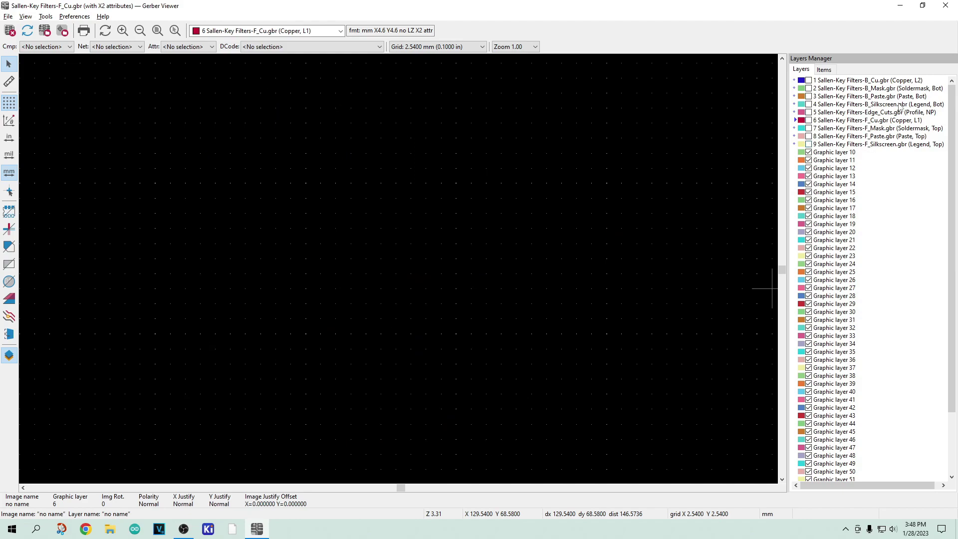
{"action": "left_click", "coordinate": [809, 104]}
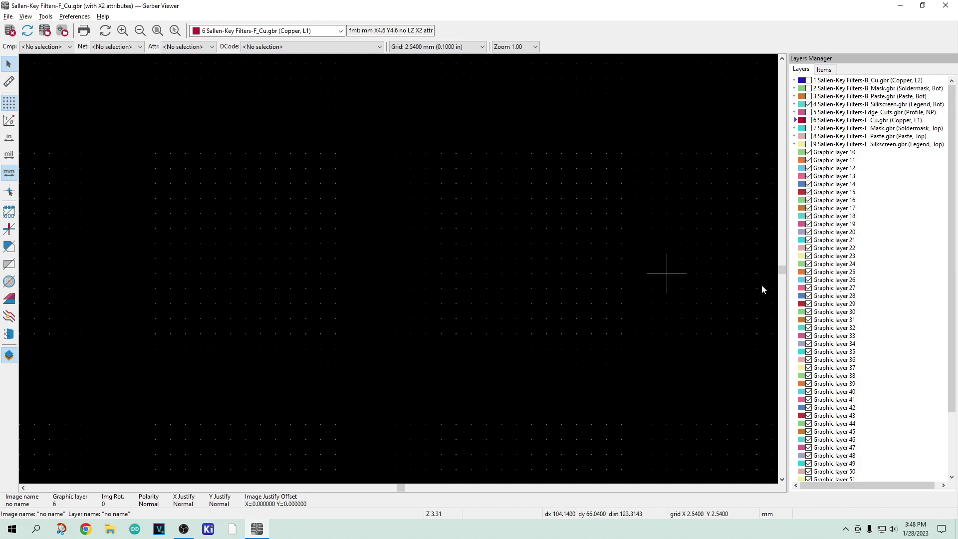
Check all nine layers from F_Silkscreen down to B_Cu and make F_Silkscreen active.
{"action": "left_click", "coordinate": [809, 144]}
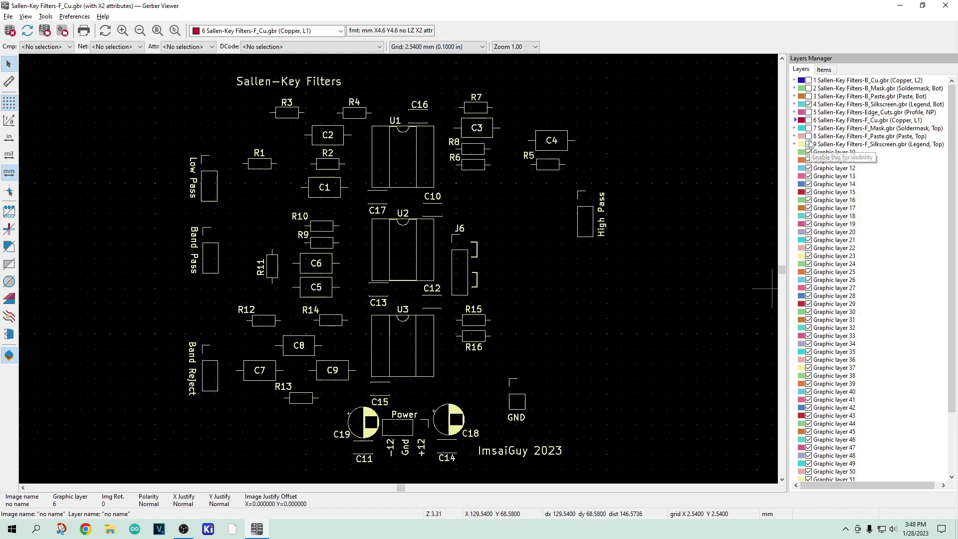
{"action": "left_click", "coordinate": [809, 136]}
{"action": "left_click", "coordinate": [809, 129]}
{"action": "left_click", "coordinate": [809, 120]}
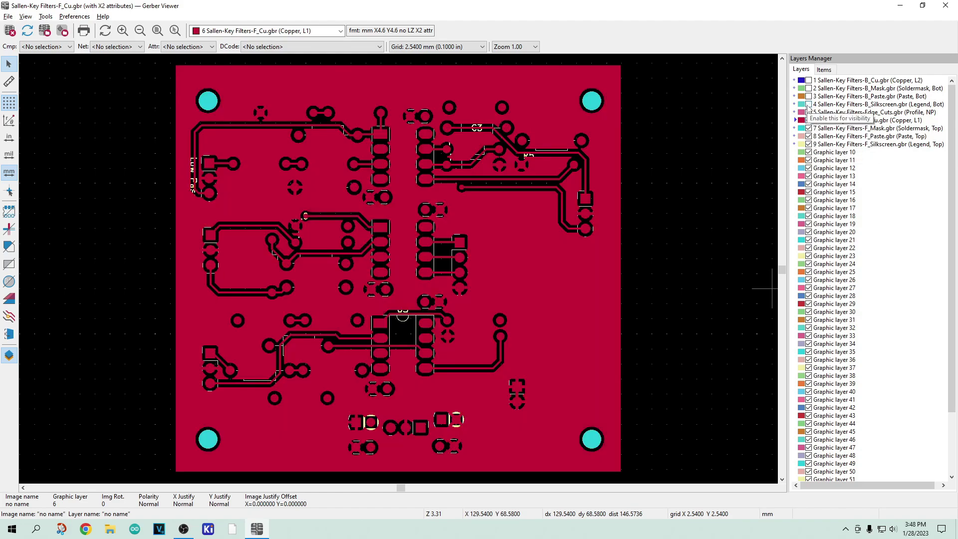
{"action": "left_click", "coordinate": [809, 112]}
{"action": "left_click", "coordinate": [809, 104]}
{"action": "left_click", "coordinate": [809, 96]}
{"action": "left_click", "coordinate": [809, 88]}
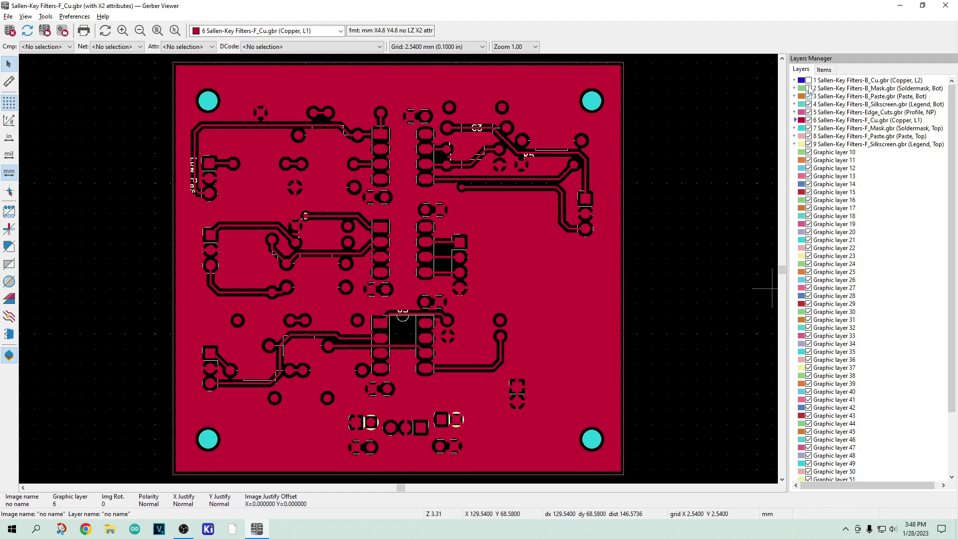
{"action": "left_click", "coordinate": [809, 80]}
{"action": "left_click", "coordinate": [879, 145]}
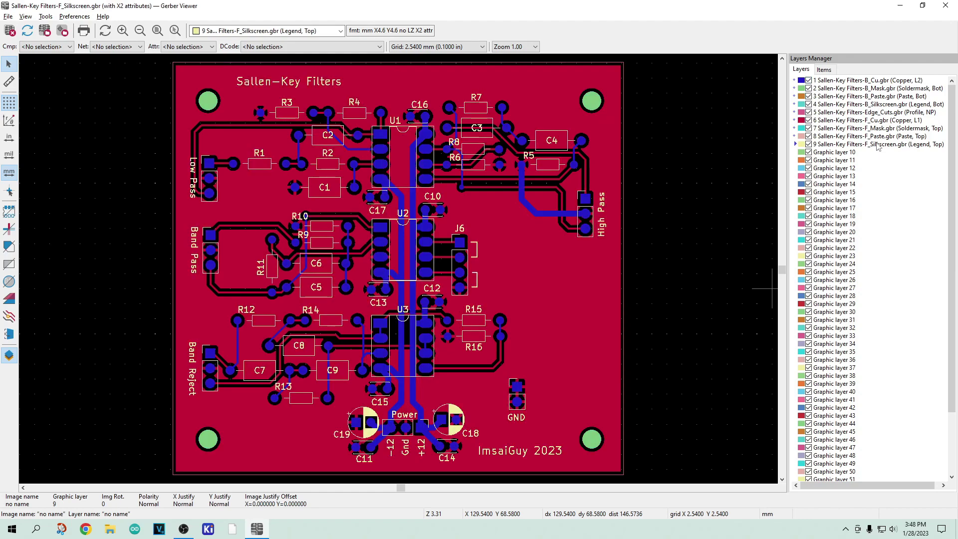